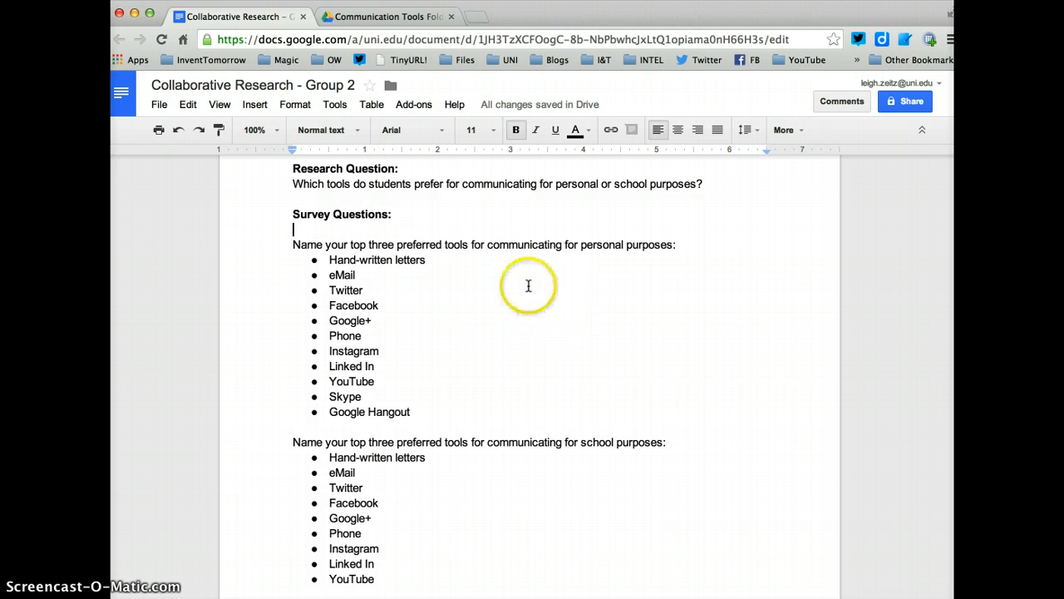
Step: Switch to the Communication Tools Folder in Google Drive and view the file types that can be created, including Form
left_click(385, 19)
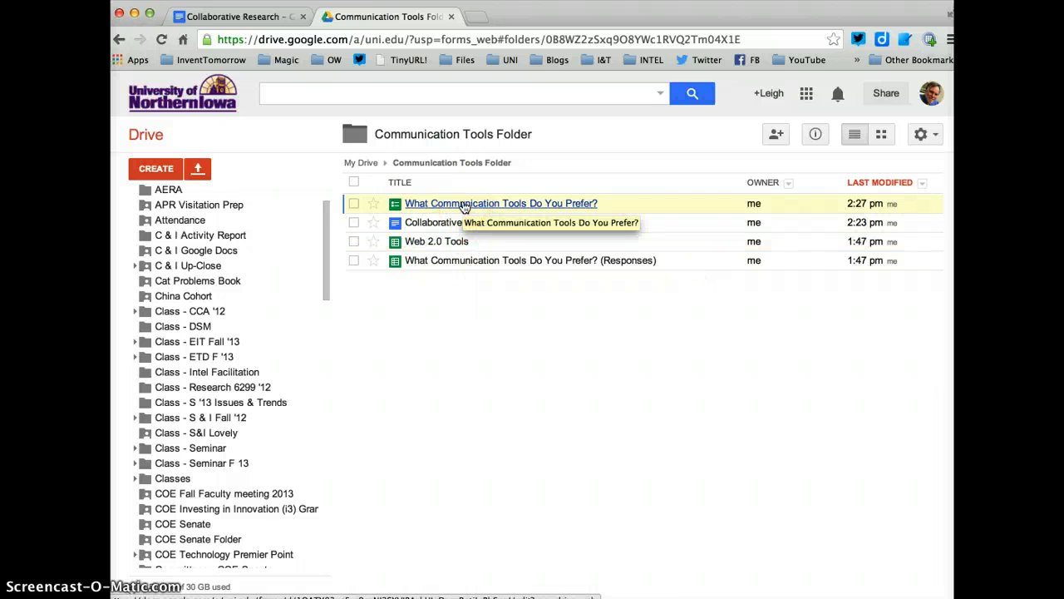
left_click(158, 169)
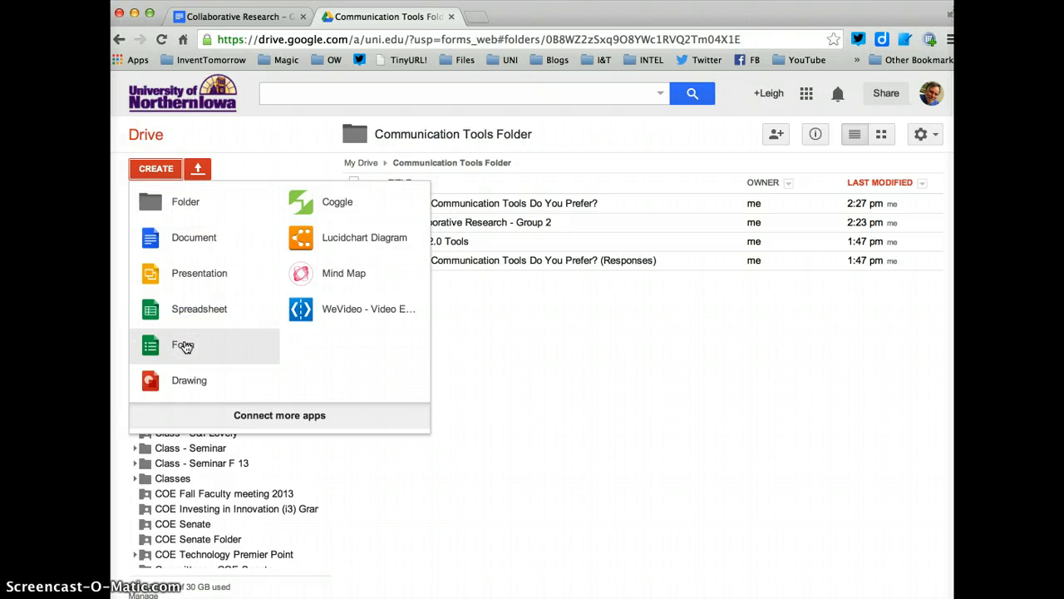
left_click(451, 368)
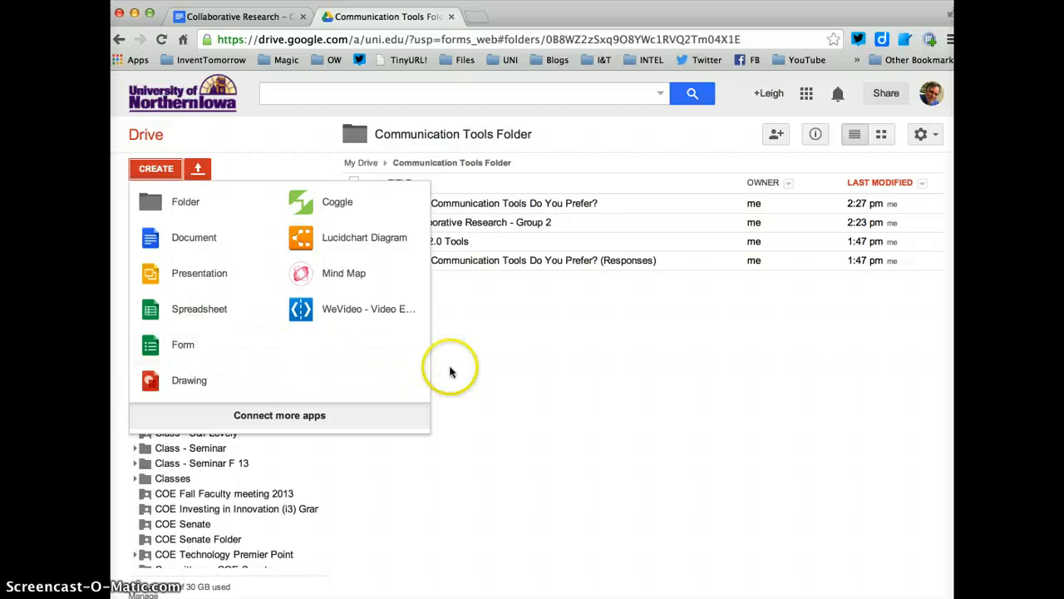
left_click(480, 207)
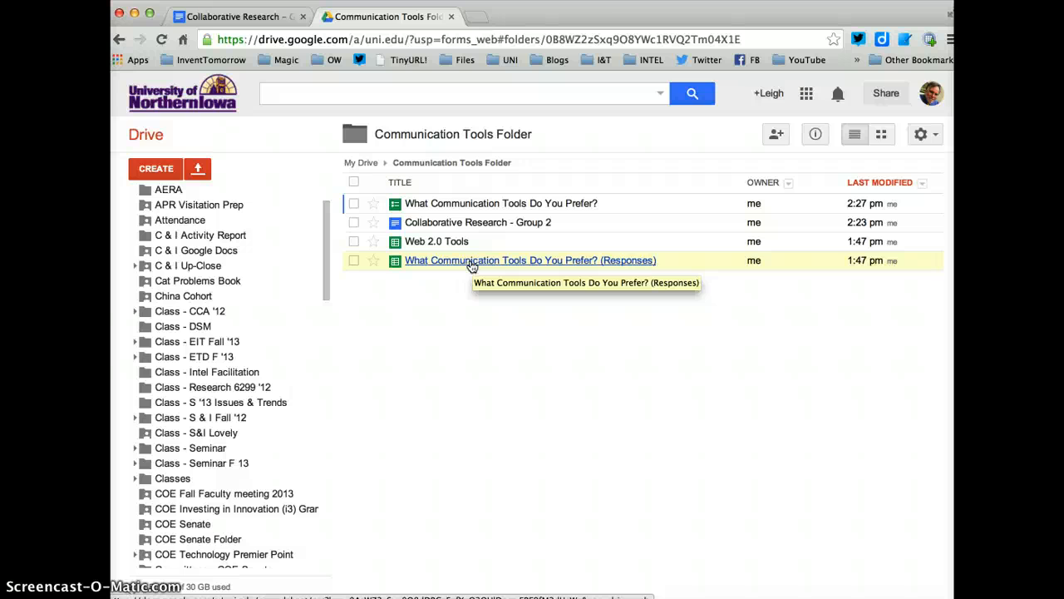
Step: View the What Communication Tools Do You Prefer? (Responses) spreadsheet and return to the Communication Tools Folder
left_click(472, 263)
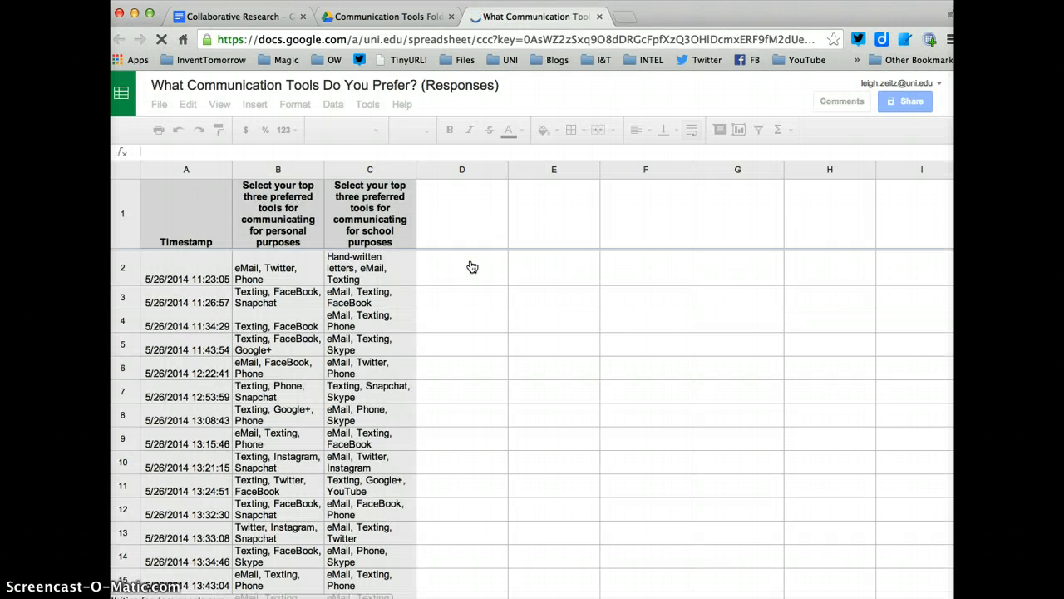
left_click(359, 247)
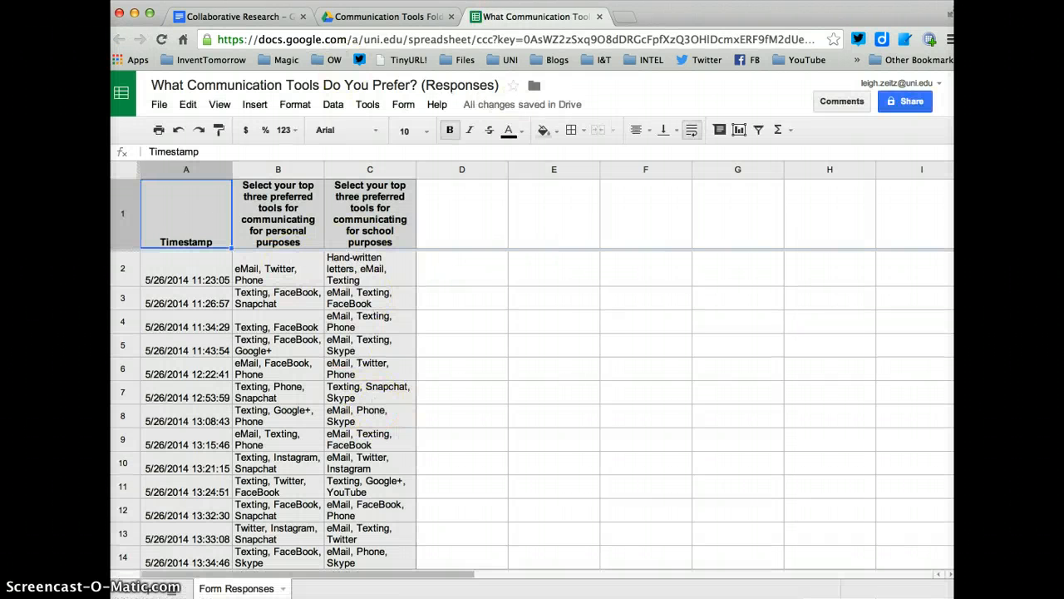
left_click(405, 16)
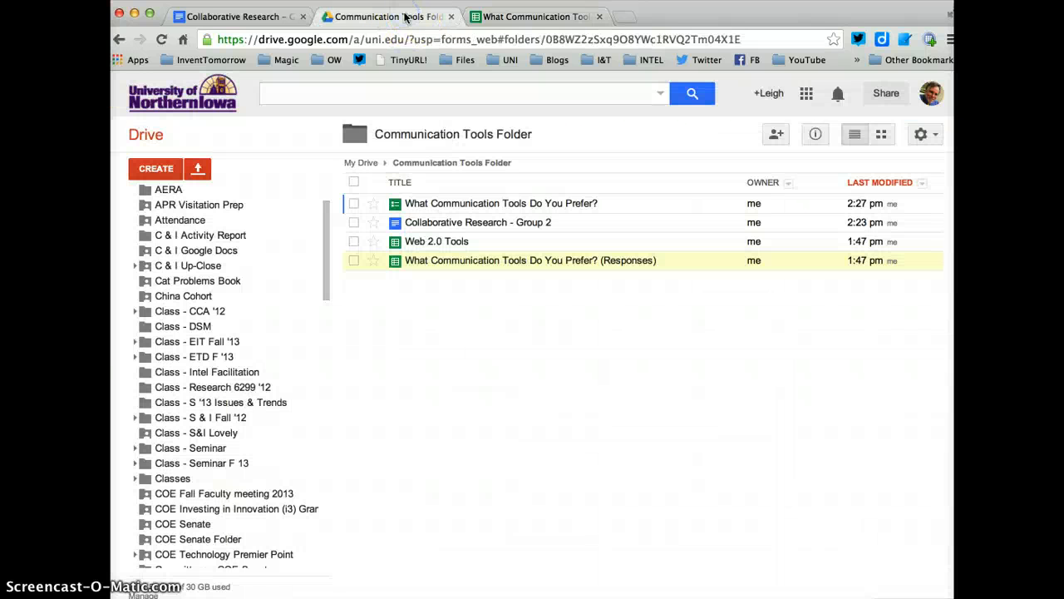
Step: Open the What Communication Tools Do You Prefer? form and its personal-purposes question for editing, reviewing the available question types
left_click(480, 205)
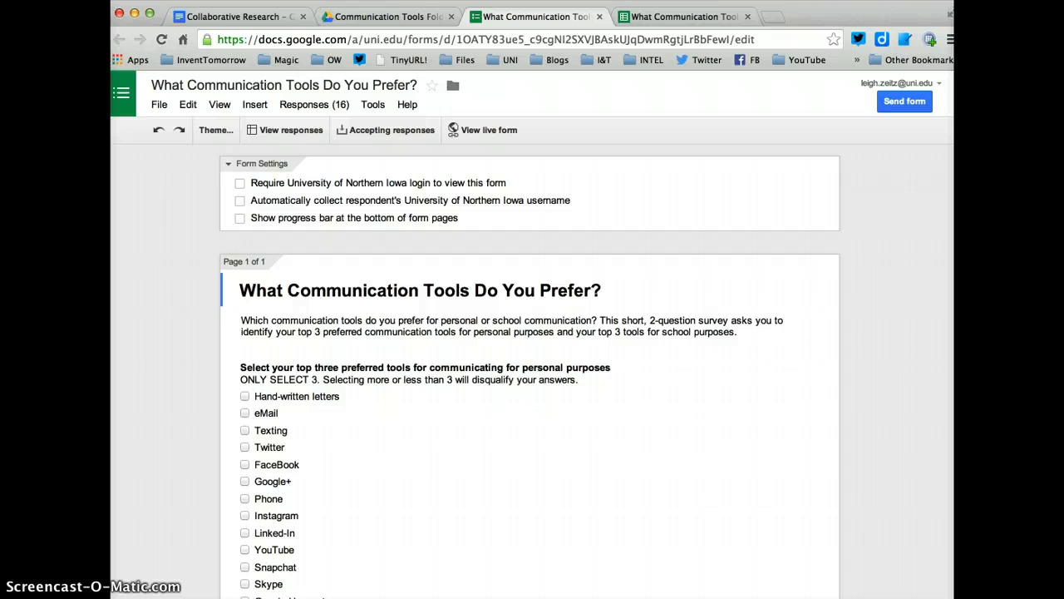
scroll(487, 276, "down", 3)
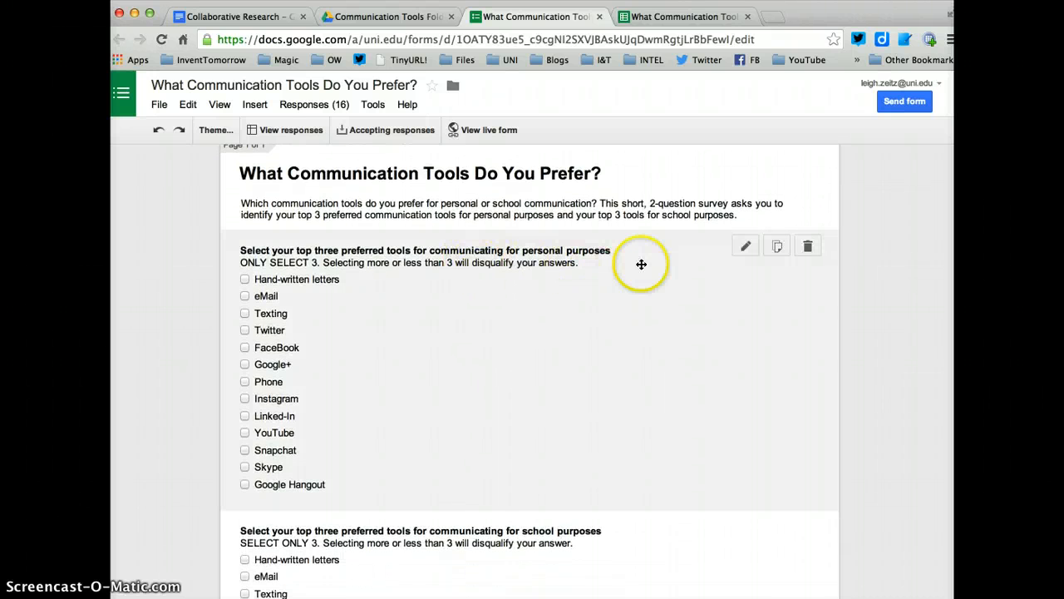
left_click(743, 251)
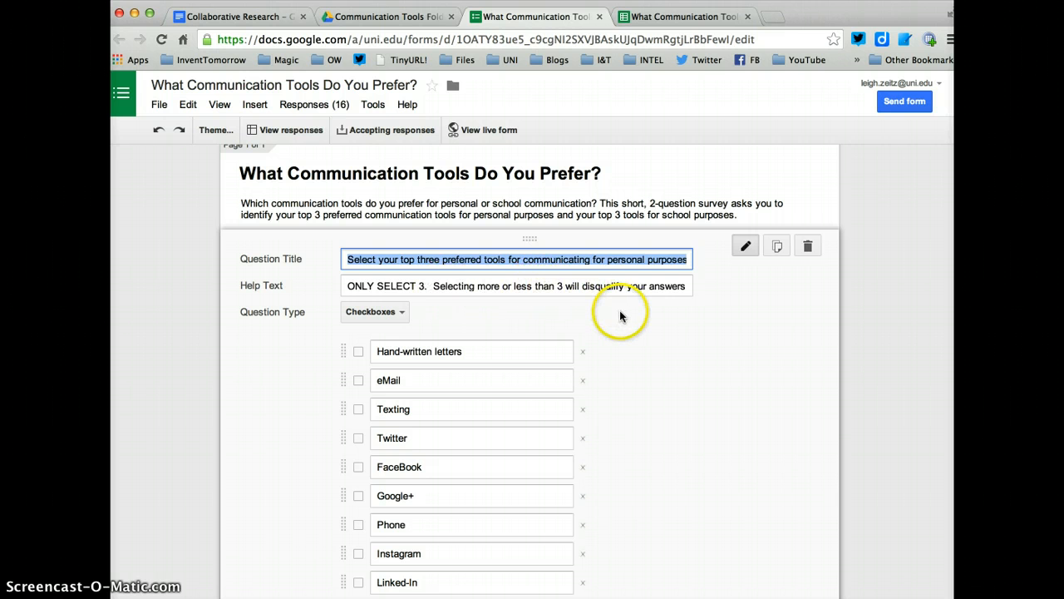
left_click(403, 313)
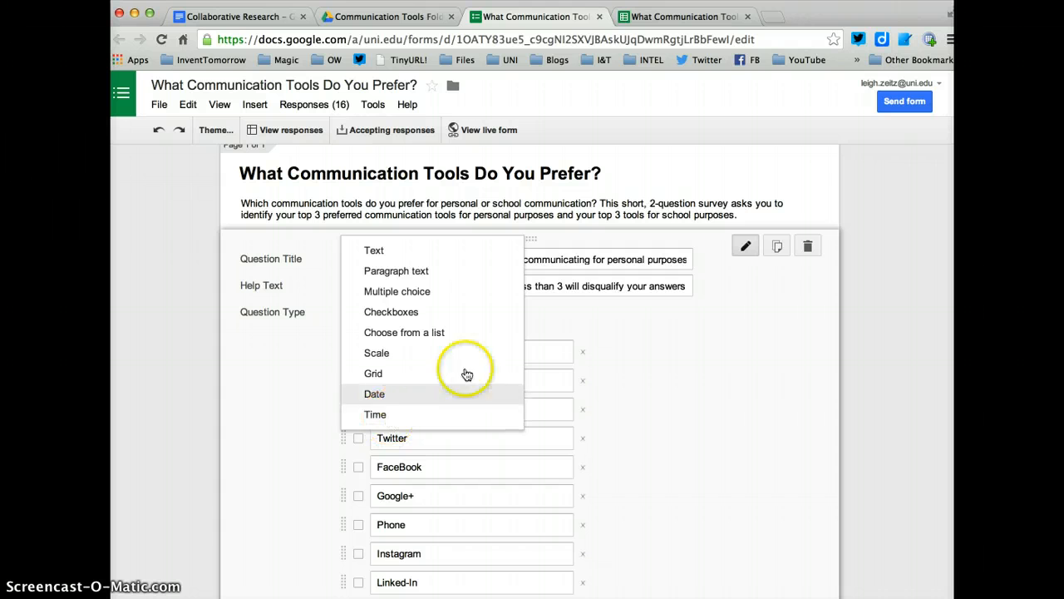
left_click(612, 323)
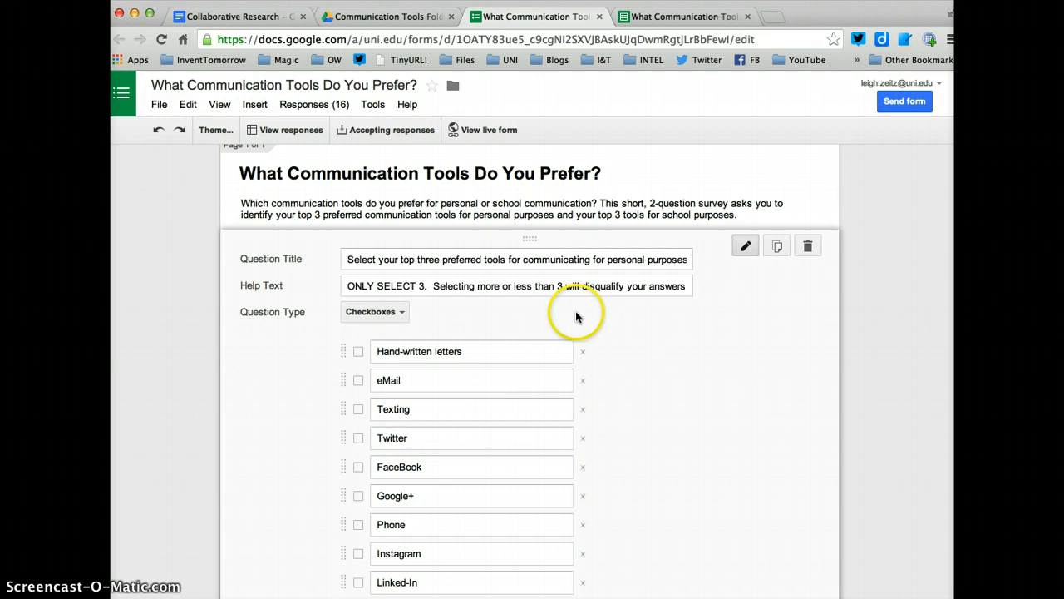
Step: Change the first answer option of the personal-purposes question to "Hand-written Letters"
left_click(390, 350)
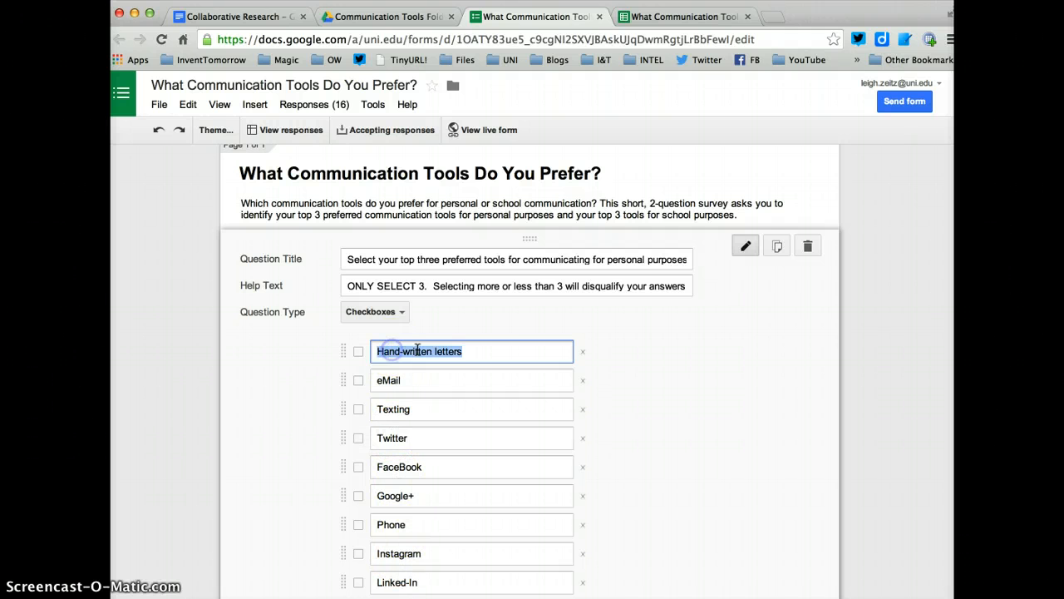
left_click(483, 351)
left_click_drag(483, 351, 373, 350)
type("Hand")
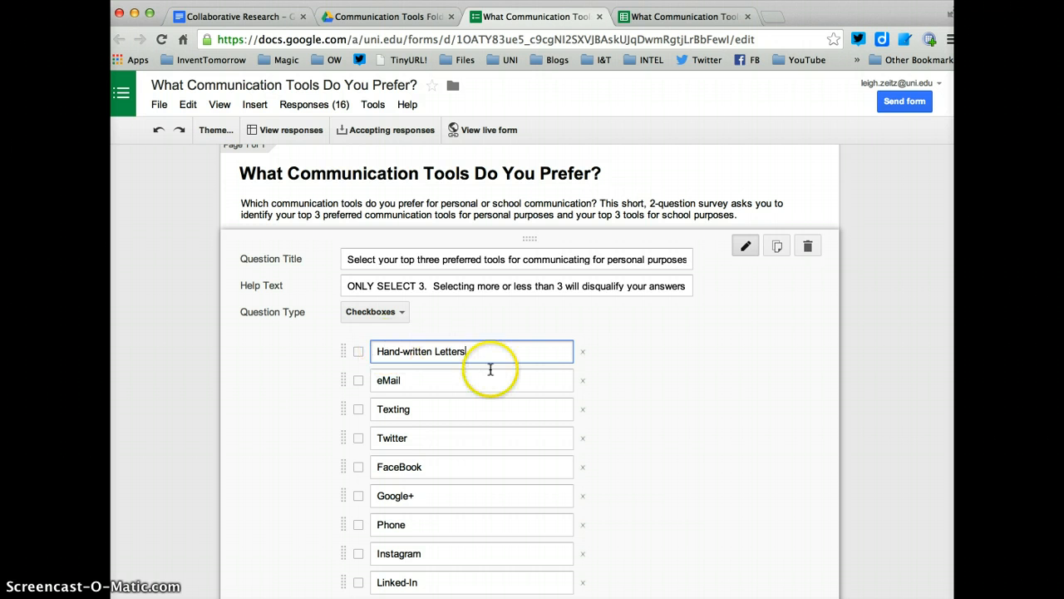
double_click(429, 380)
Step: Insert a new answer option directly below Hand-written Letters and remove it again
left_click(475, 350)
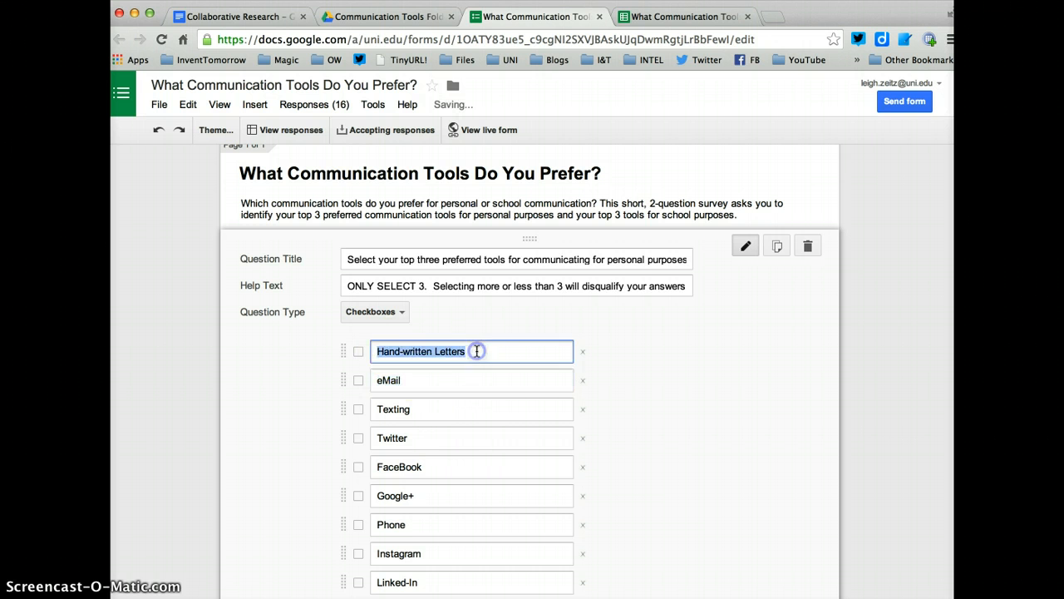
key("Return")
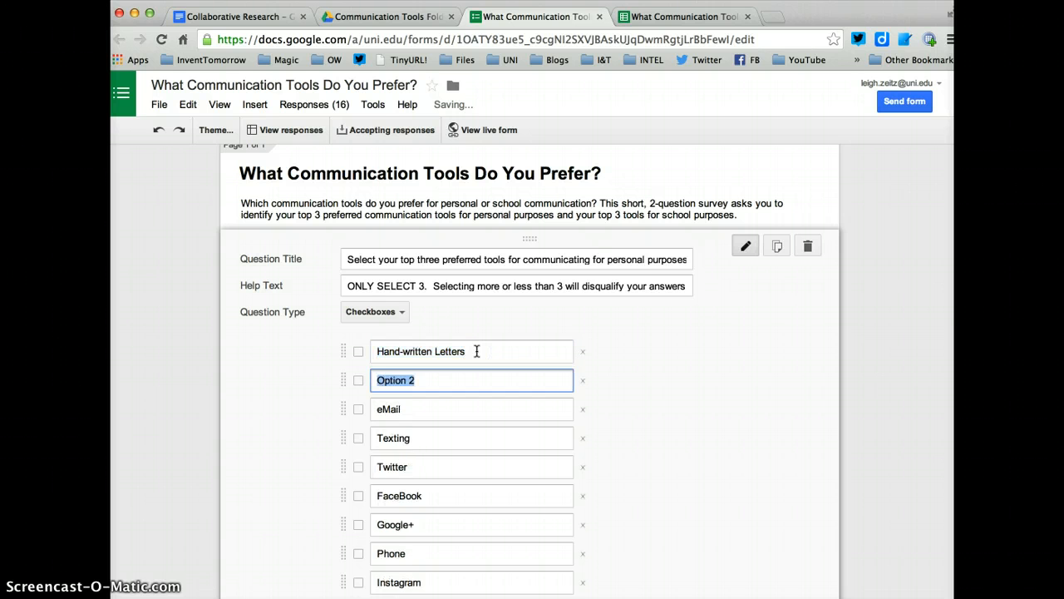
key("BackSpace")
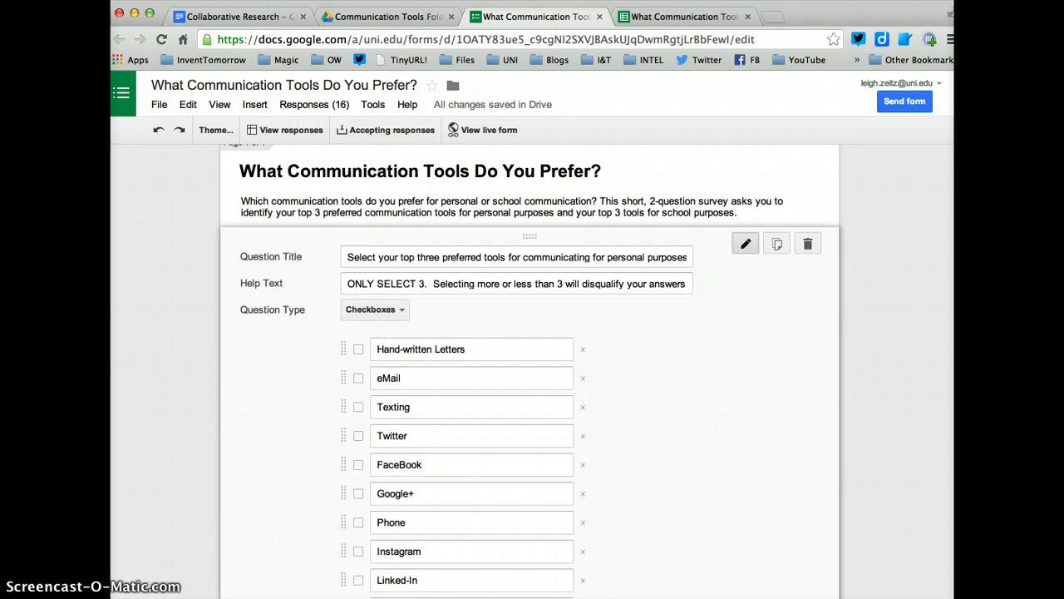
Step: Add an "Other" answer to the end of the personal-purposes option list and remove it again
scroll(530, 370, "down", 3)
scroll(531, 371, "down", 2)
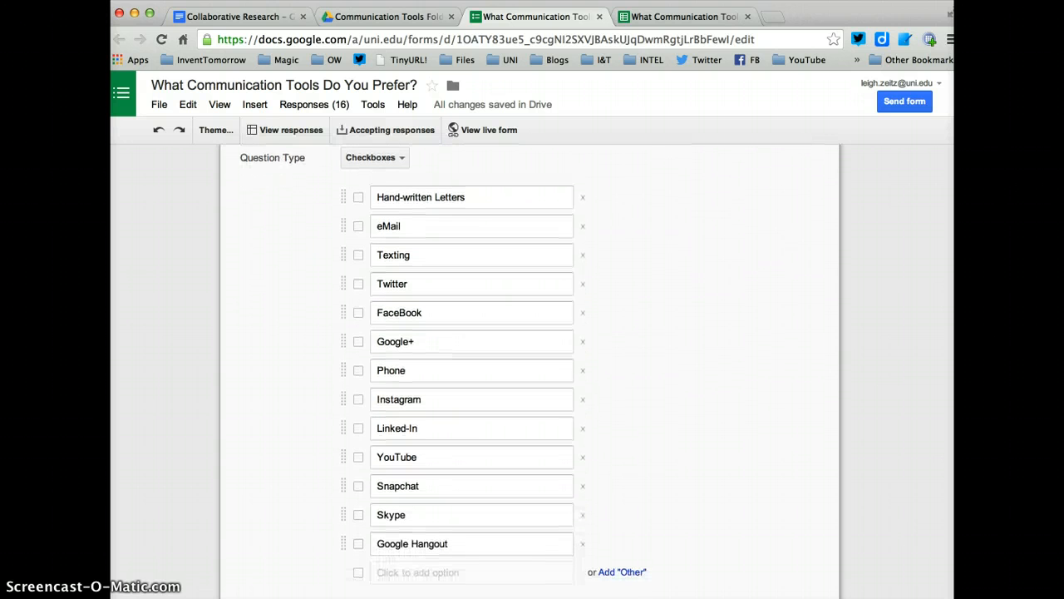
scroll(530, 371, "down", 2)
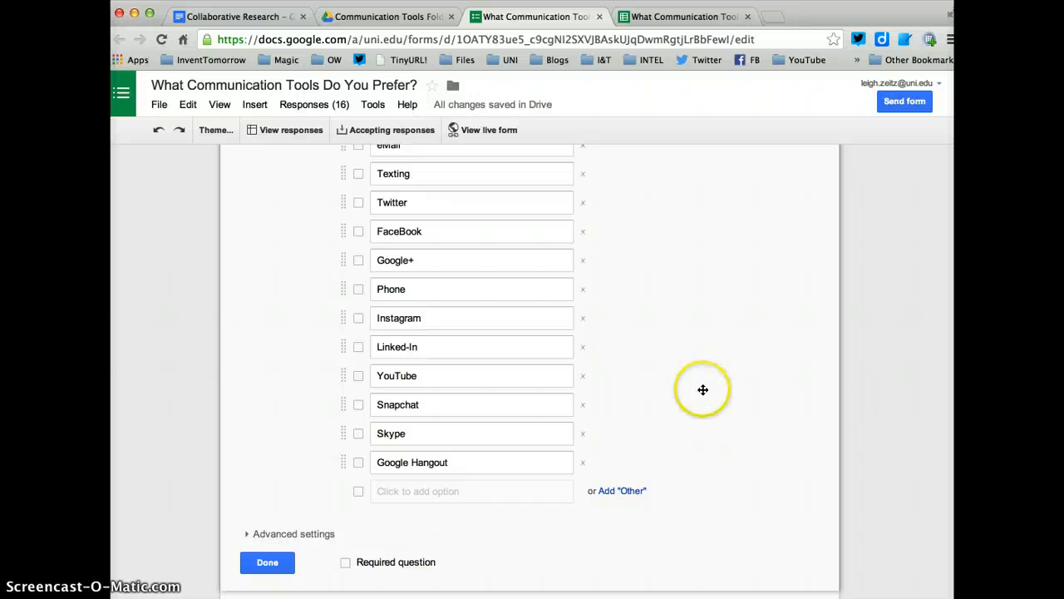
left_click(627, 492)
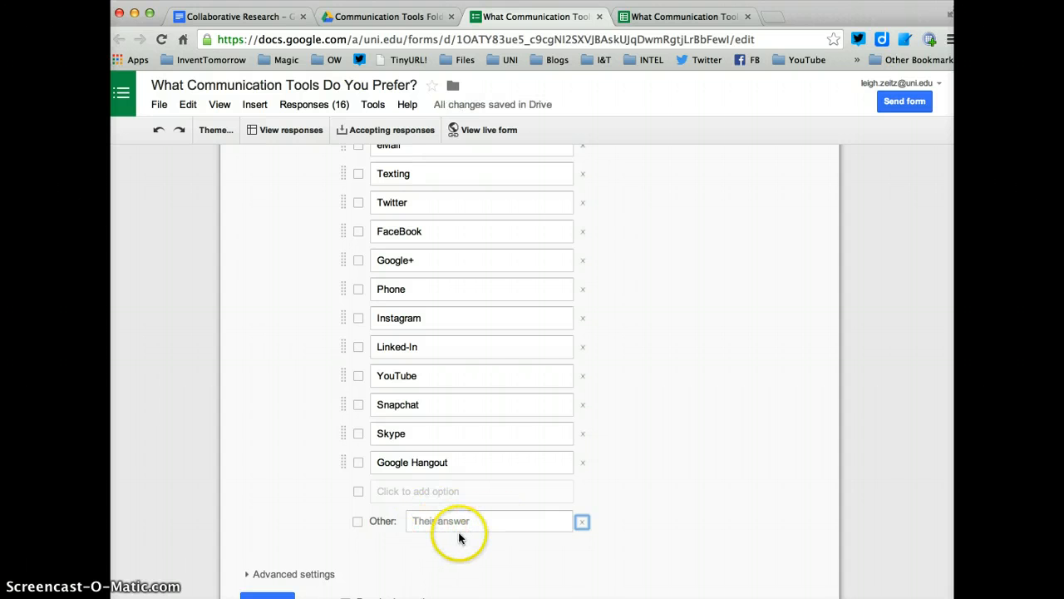
left_click(582, 521)
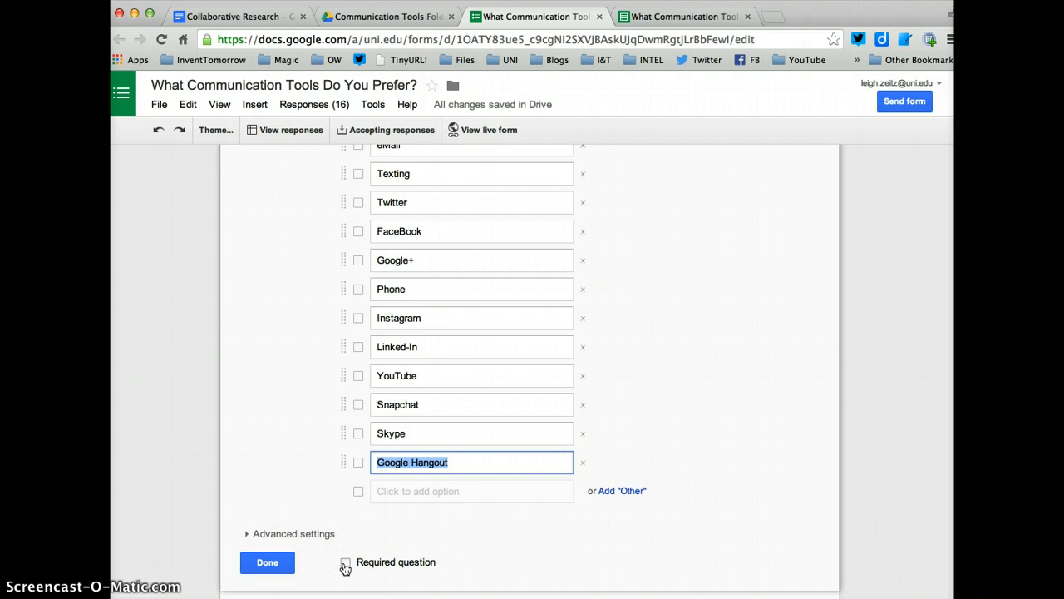
Step: Finish editing the personal-purposes question and copy the form's link to share from the Send form dialog
left_click(275, 572)
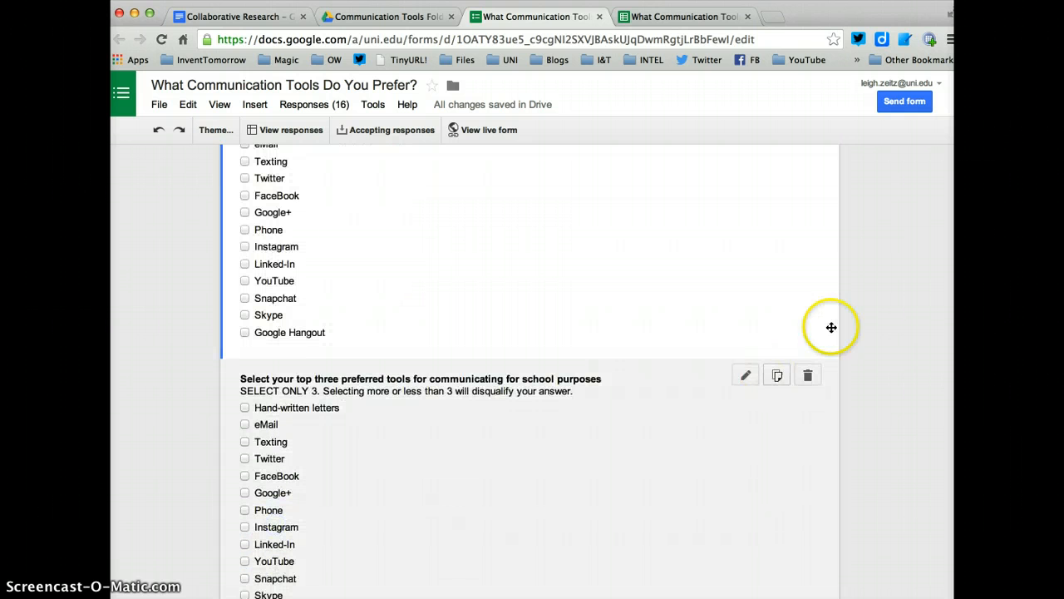
scroll(529, 370, "down", 3)
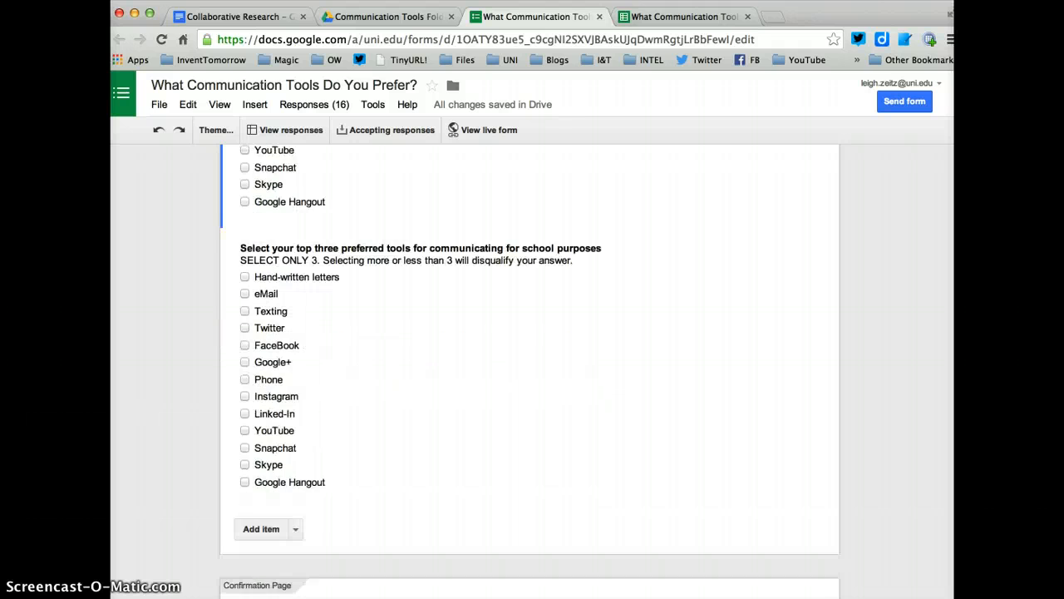
scroll(528, 371, "down", 2)
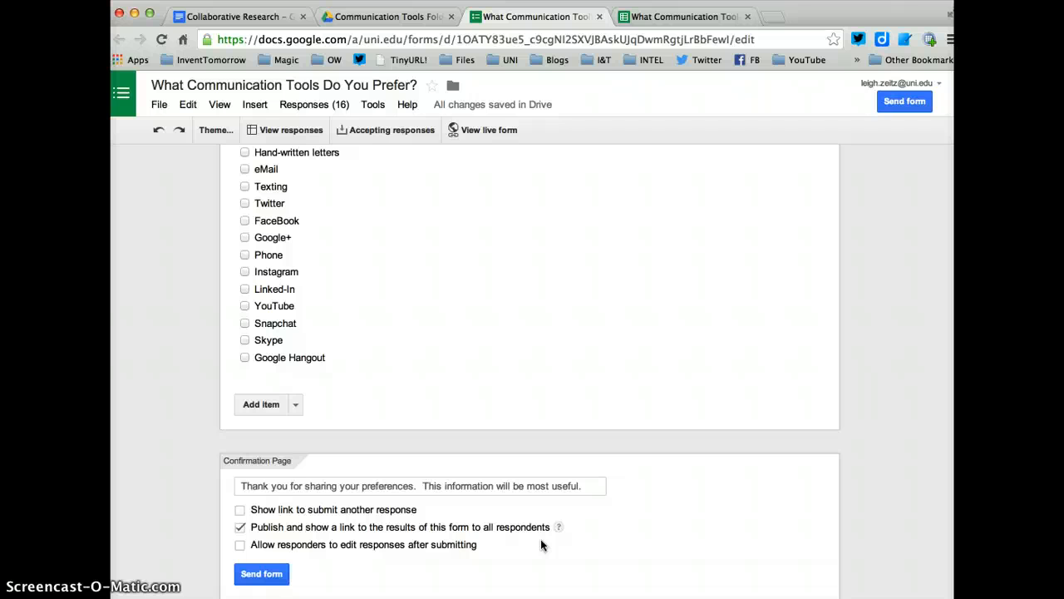
left_click(266, 576)
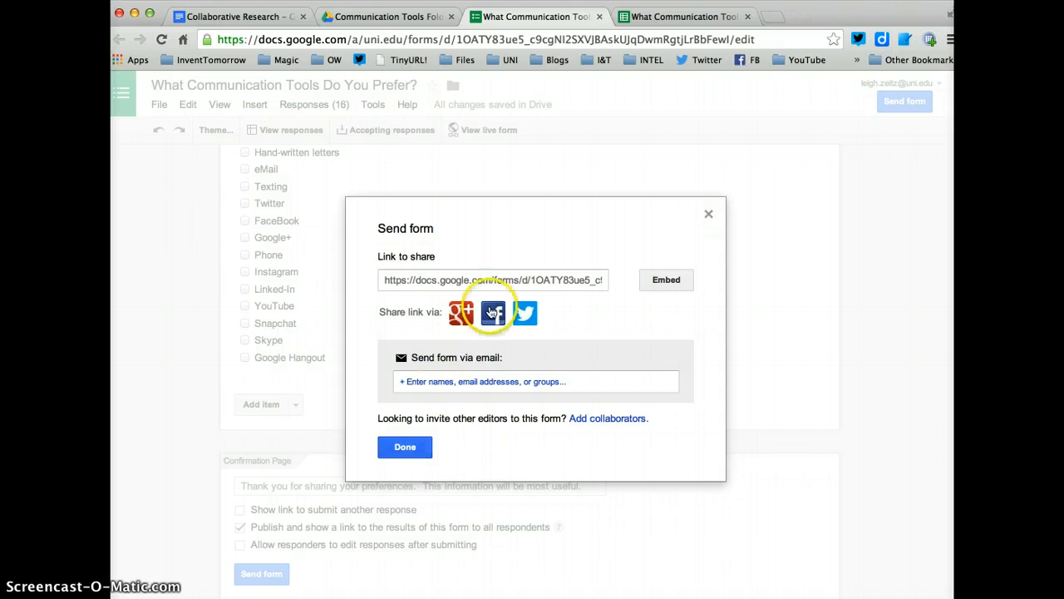
left_click(491, 281)
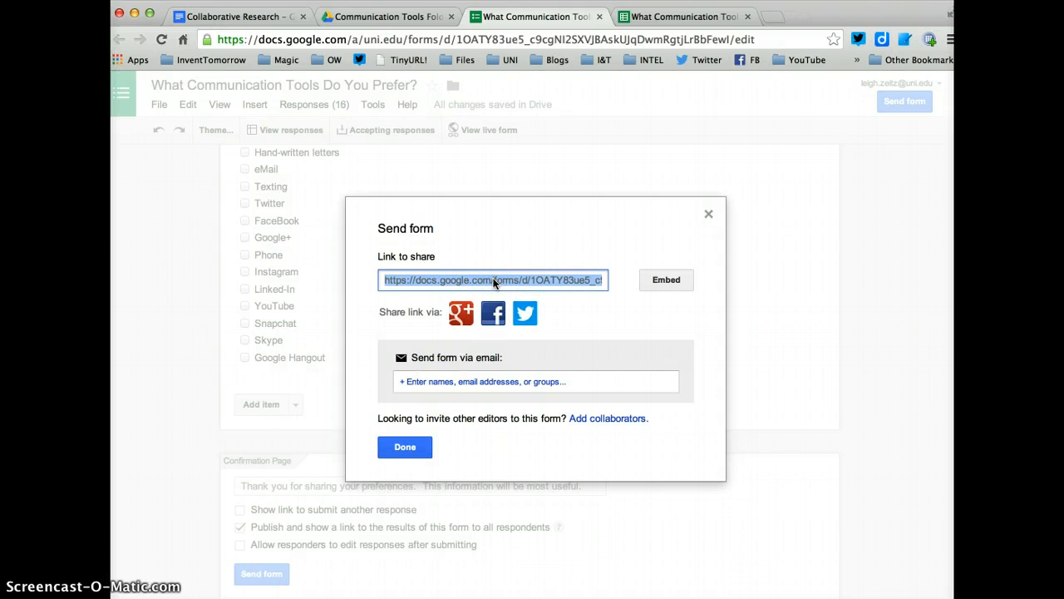
left_click(405, 447)
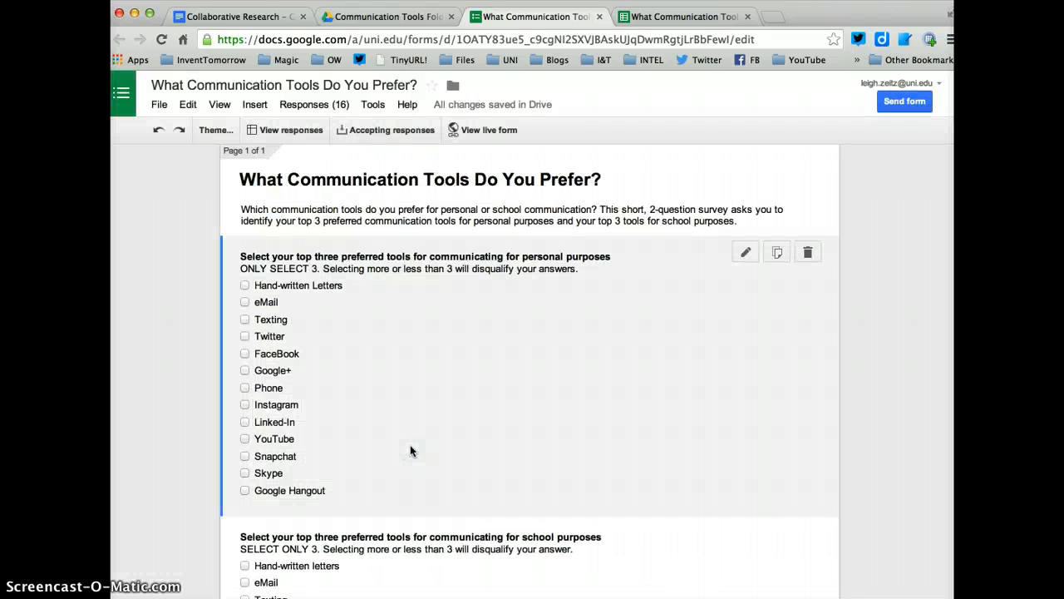
Step: Open the shared link of the live form in a new browser tab
left_click(773, 15)
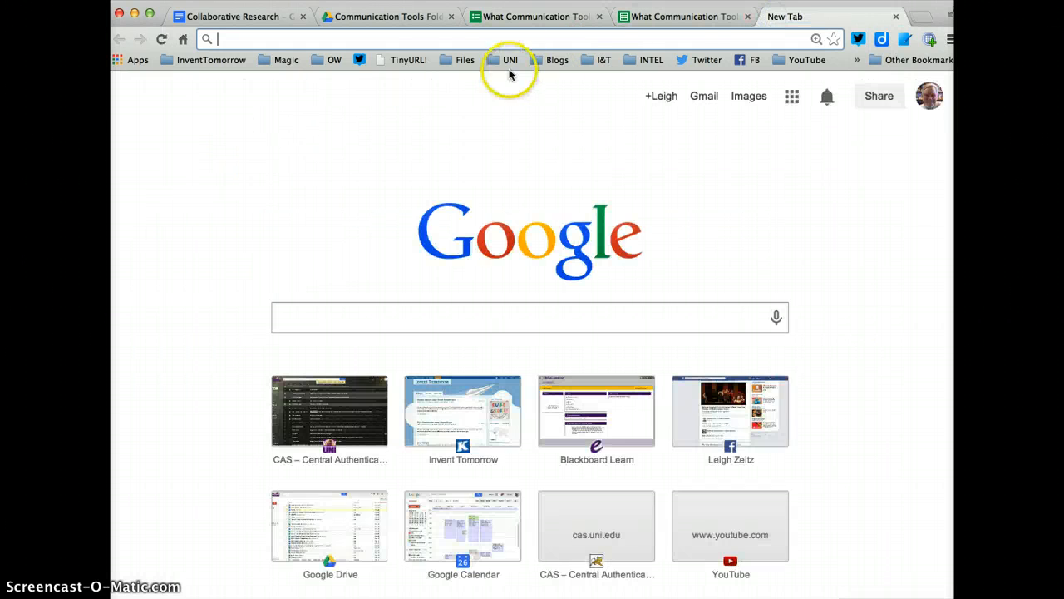
type("https://docs.google.com/forms/d/1OATY83ue5_c9cgNI2SXVJBAskUJqDwmRgtjLrBbFewI/viewform?usp=send_form")
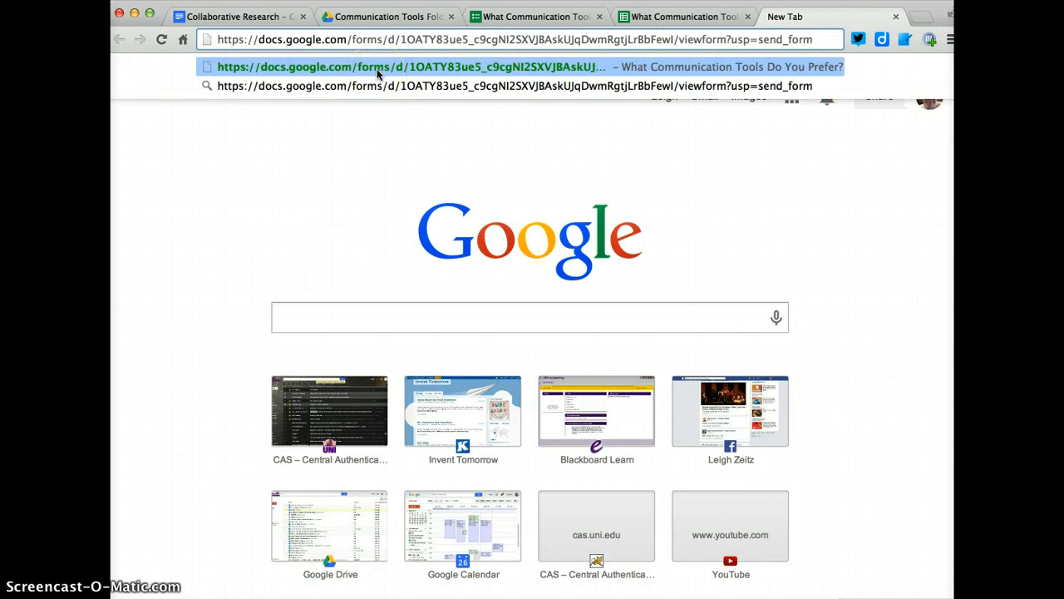
key("Return")
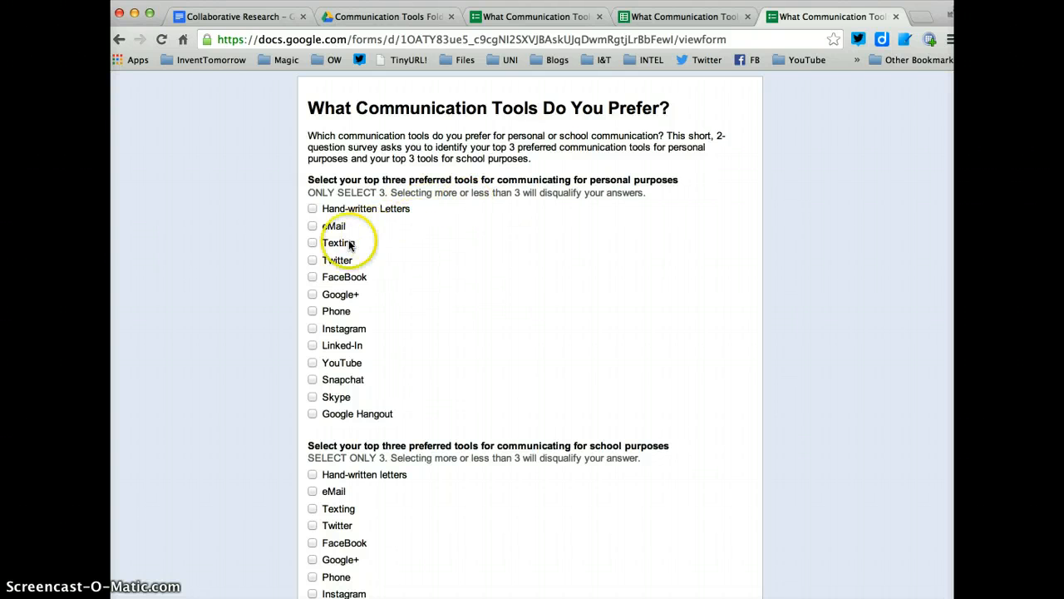
Step: Select Texting, FaceBook and Snapchat as the top three tools for personal purposes
left_click(313, 243)
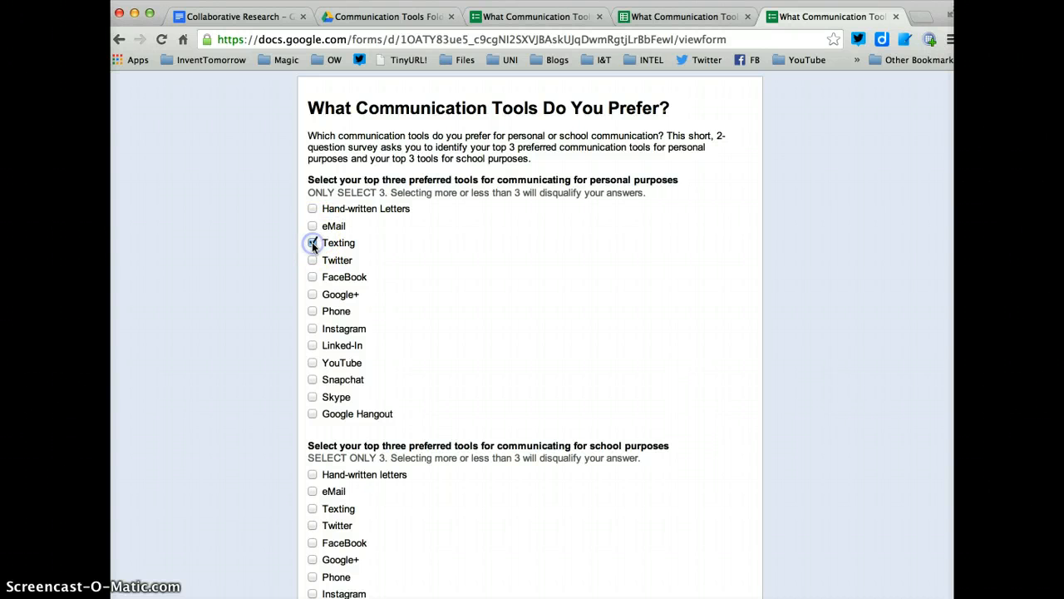
left_click(313, 278)
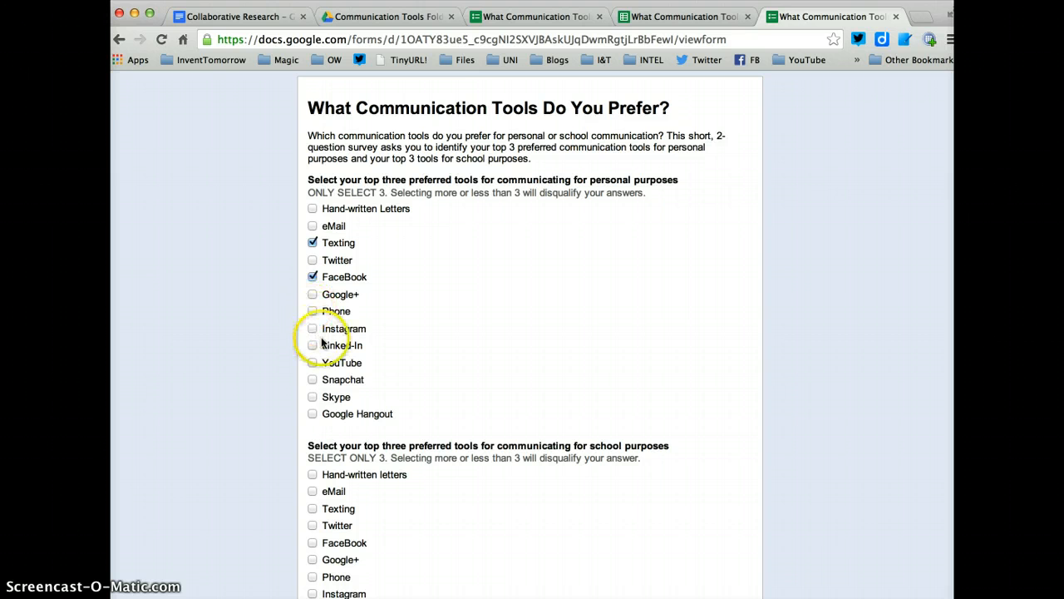
left_click(314, 379)
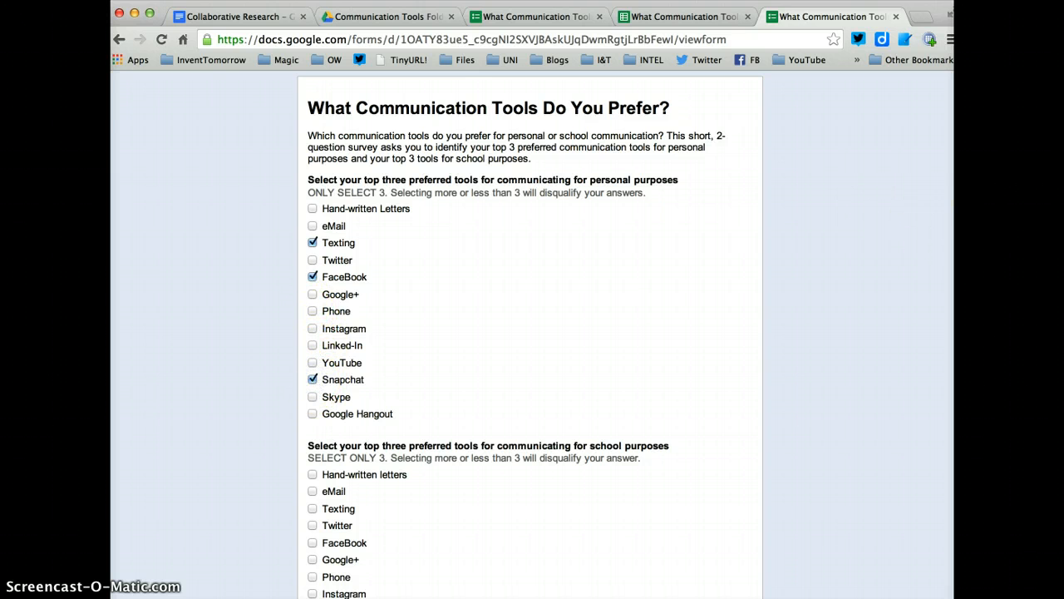
Step: Select eMail, Twitter and Phone as the top three tools for school purposes and submit the form
scroll(494, 336, "down", 5)
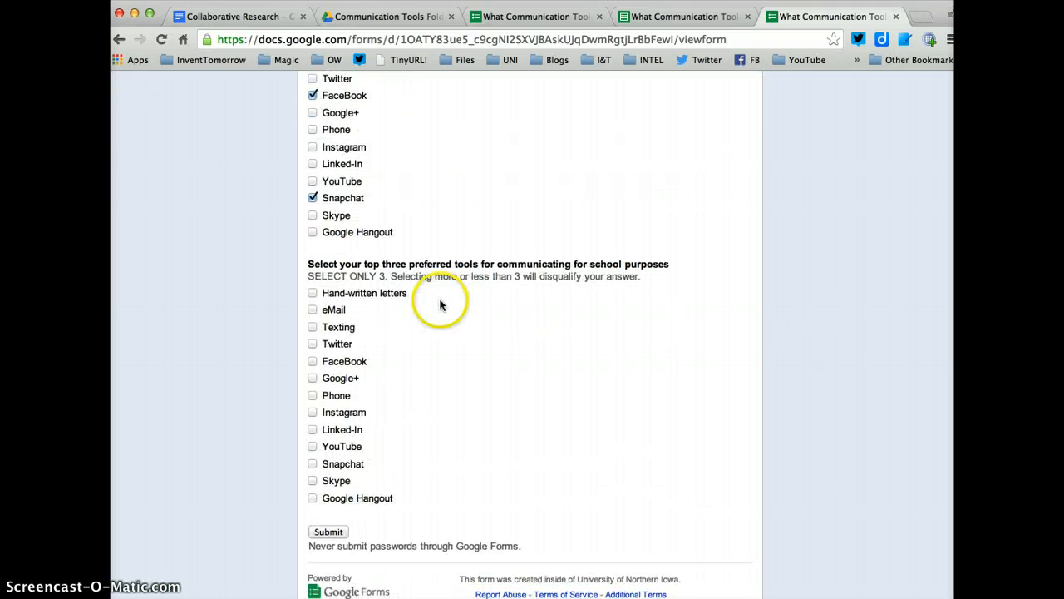
left_click(313, 309)
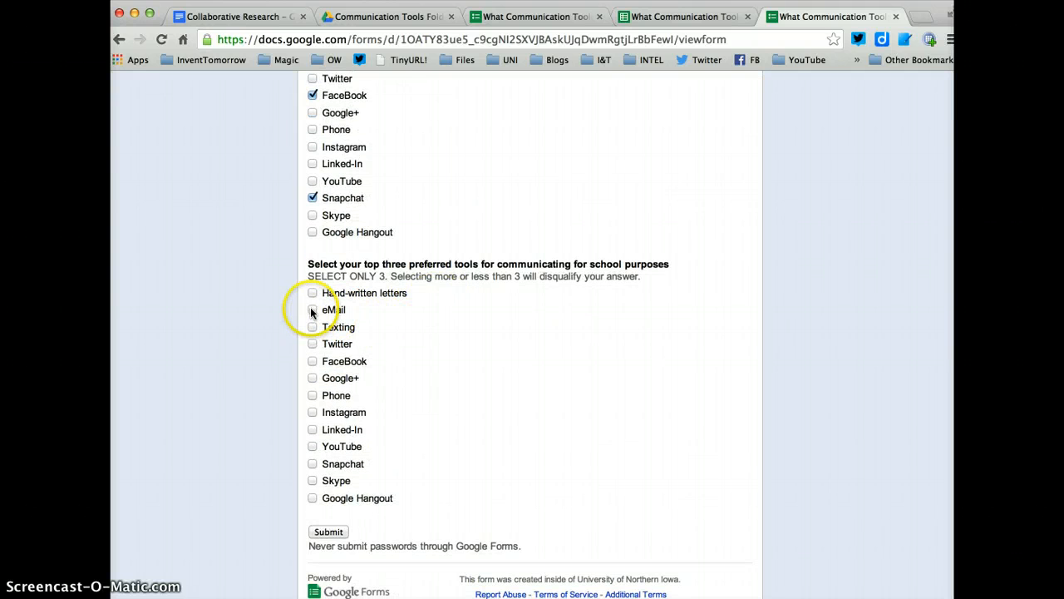
left_click(313, 348)
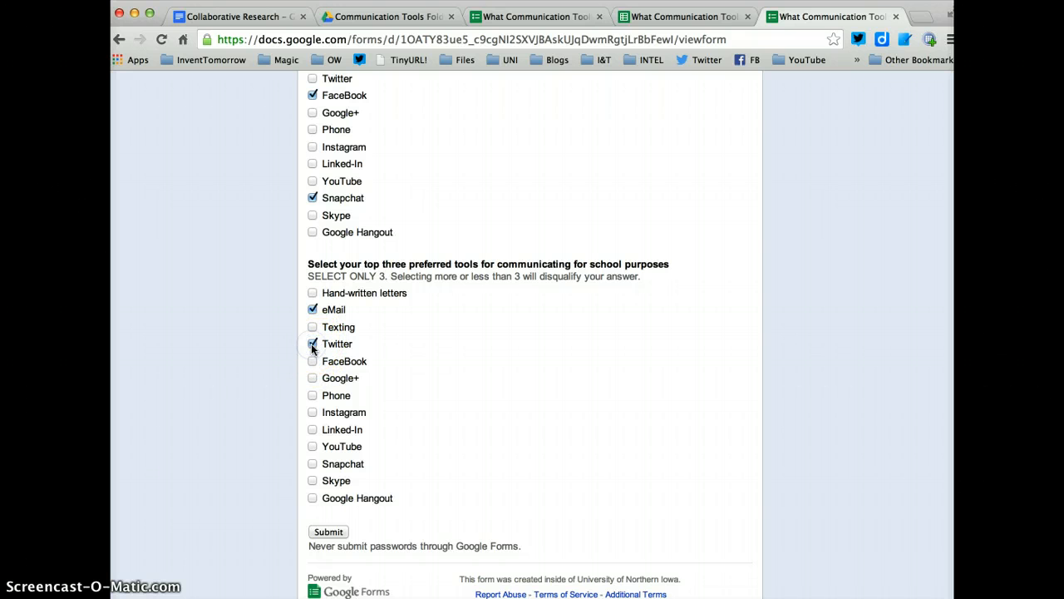
left_click(313, 395)
left_click(332, 533)
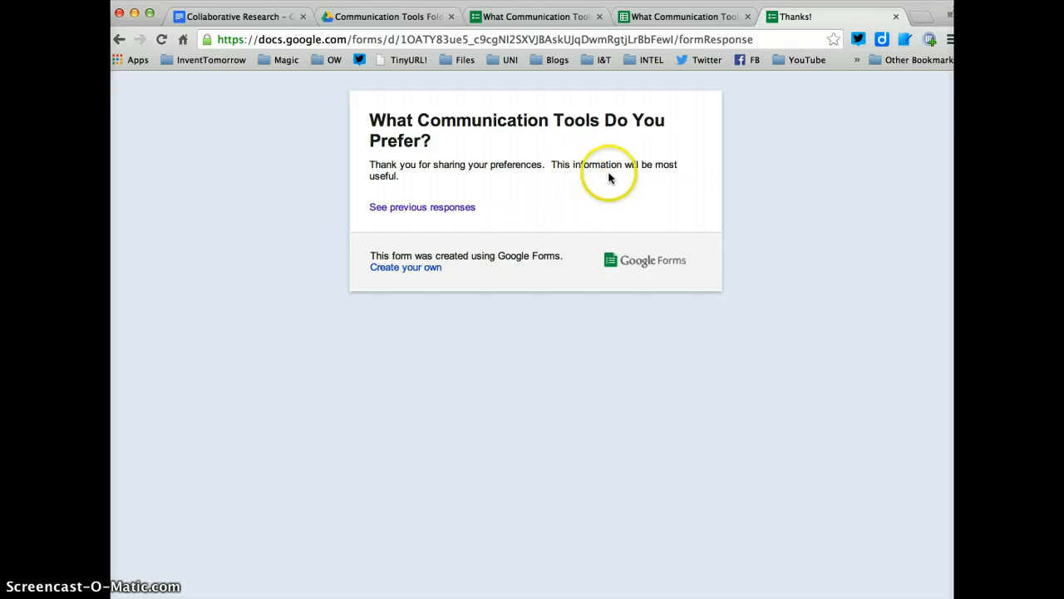
Step: Open the summary of previous responses and review the charts for the personal-purposes and school-purposes questions
left_click(439, 207)
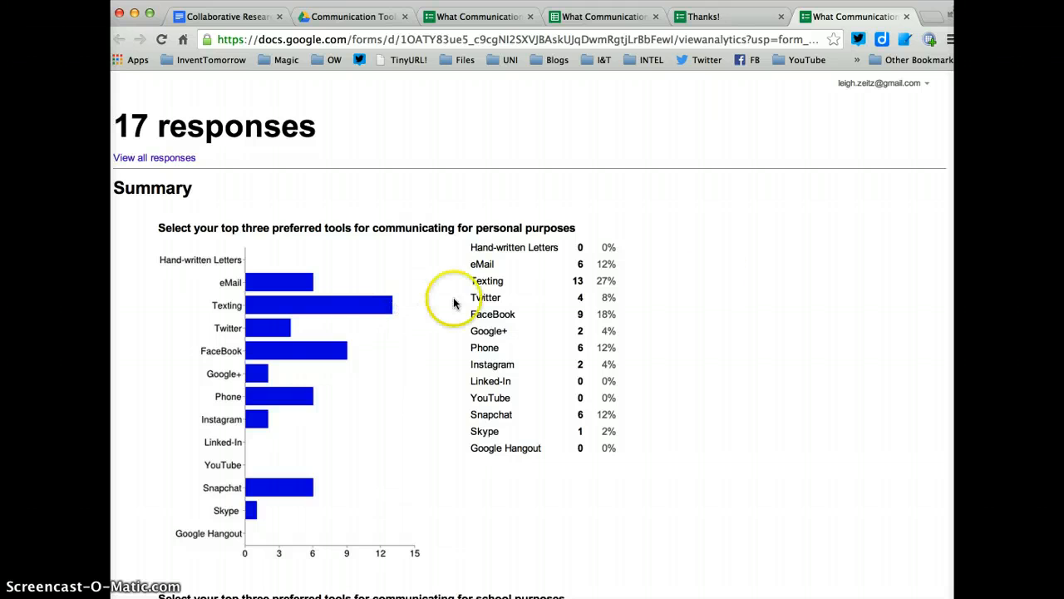
scroll(532, 333, "down", 3)
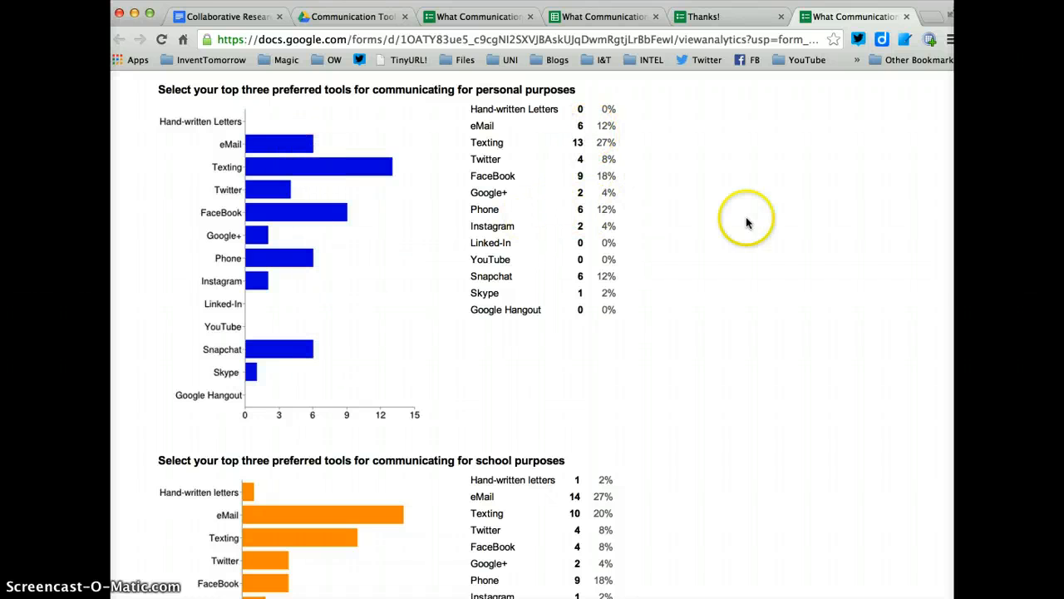
scroll(387, 341, "up", 1)
scroll(848, 297, "down", 5)
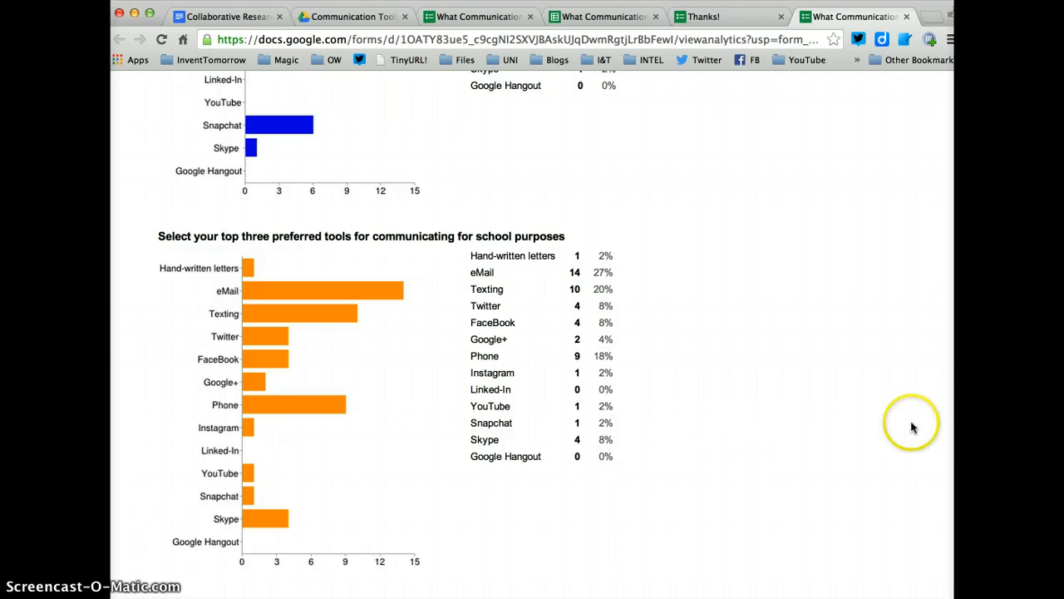
scroll(533, 332, "down", 5)
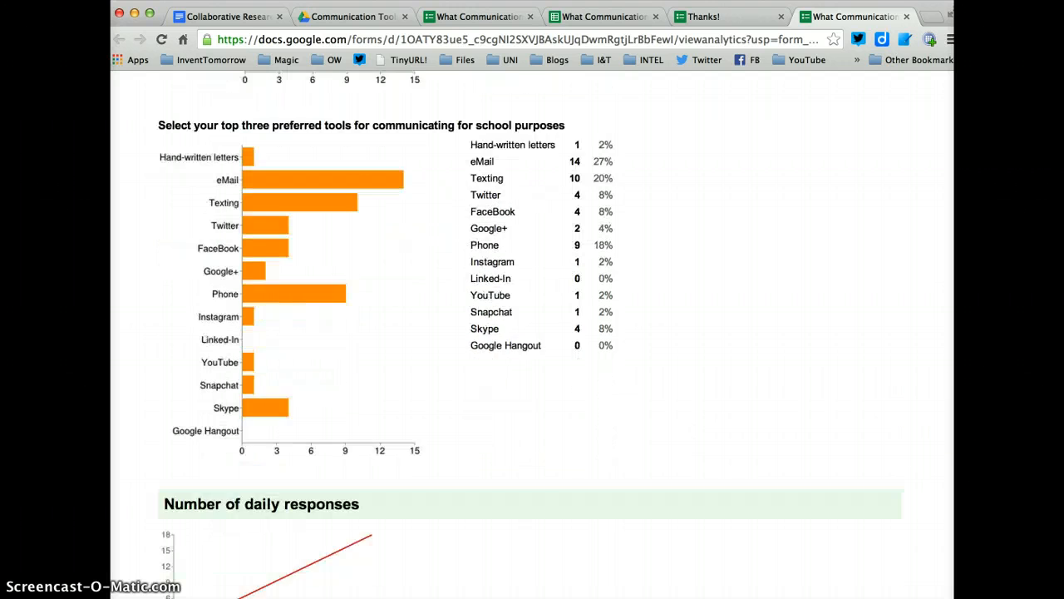
scroll(924, 293, "up", 5)
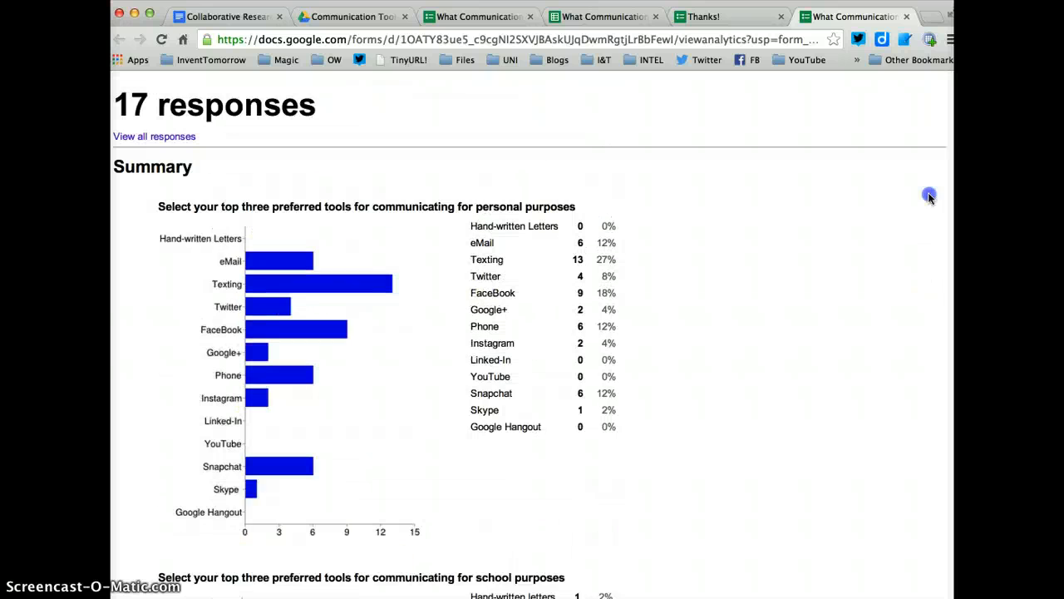